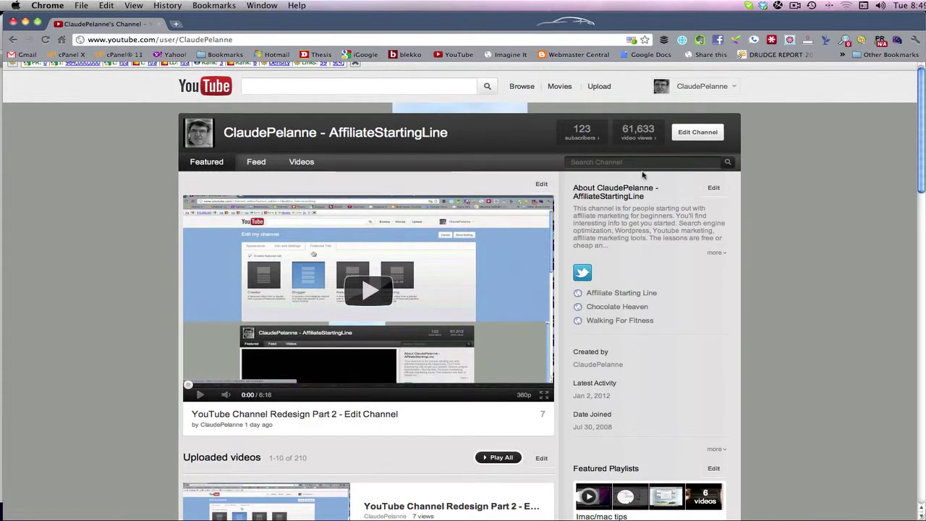
Scroll through the channel's Featured page.
scroll(644, 176, down, 3)
scroll(671, 175, down, 2)
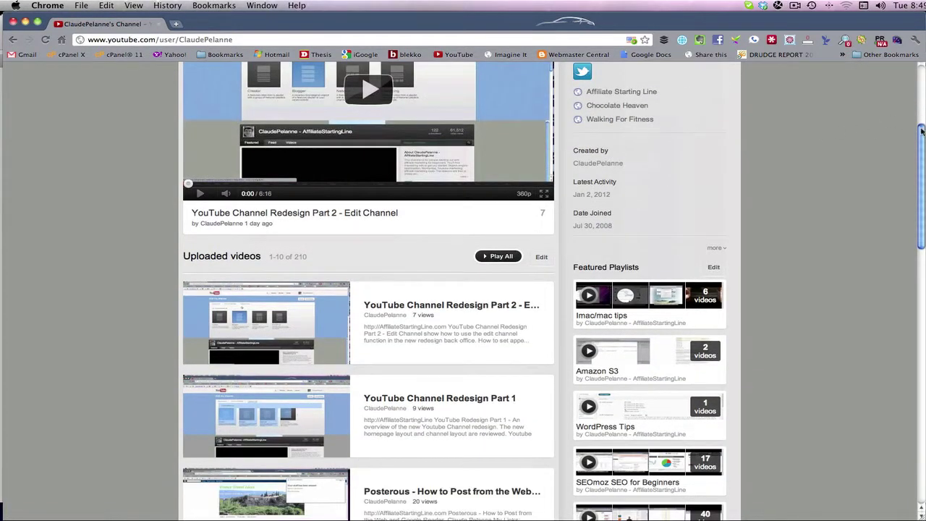
scroll(598, 151, down, 4)
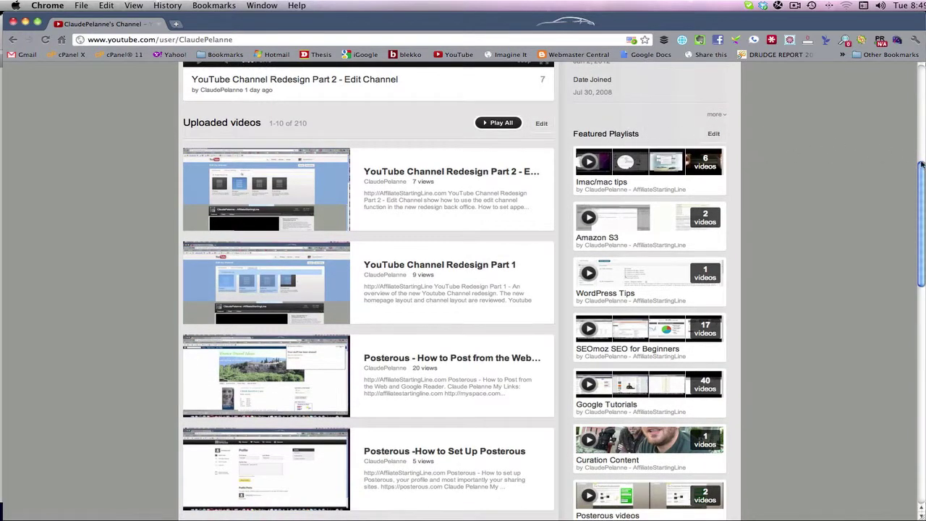
drag(921, 174, 922, 252)
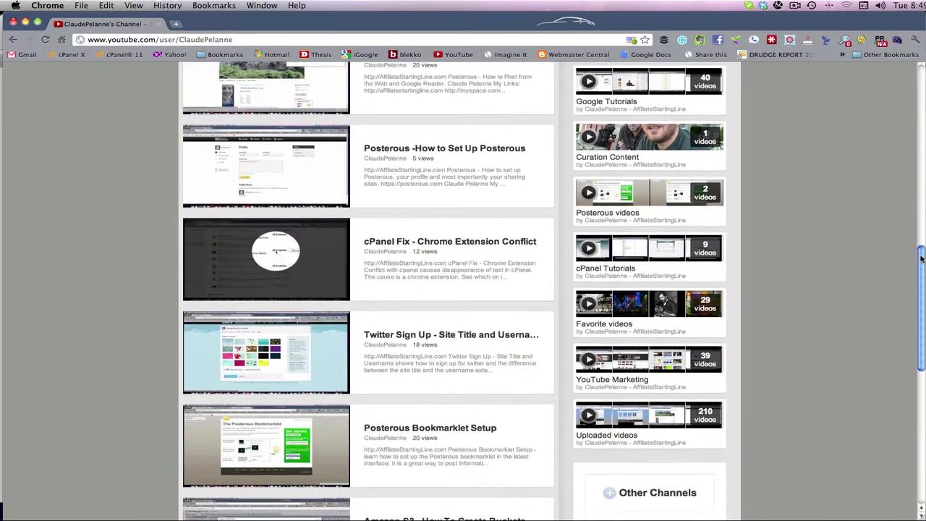
drag(922, 252, 914, 150)
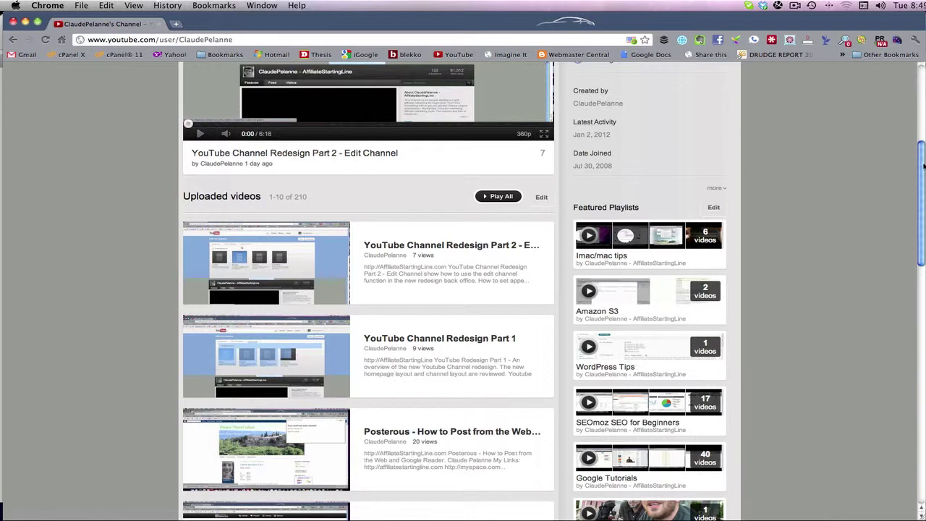
drag(923, 166, 910, 221)
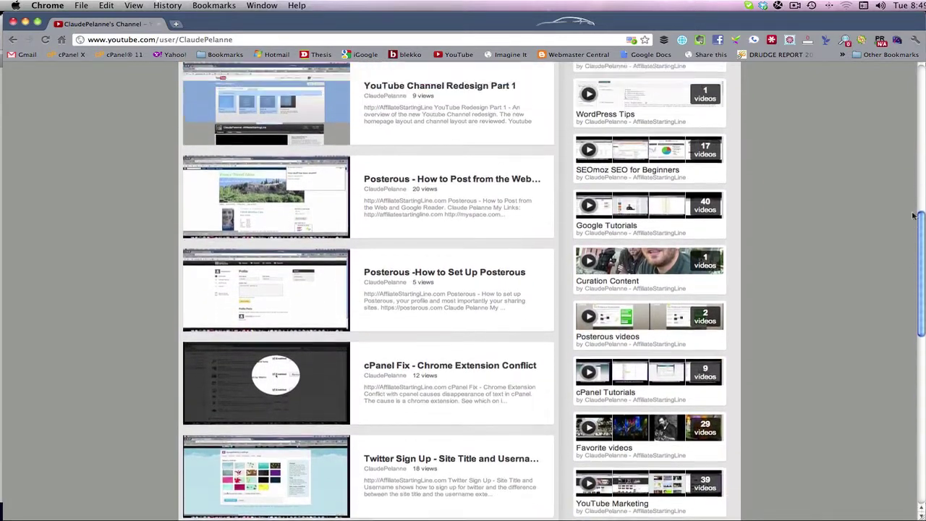
drag(910, 221, 913, 81)
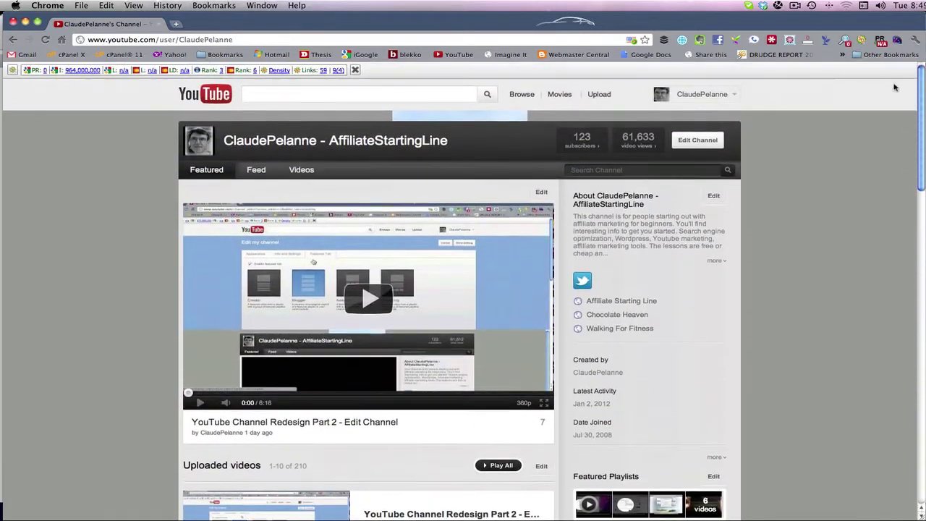
Go to the channel's Feed tab and browse its recent uploads, likes and comments.
click(251, 172)
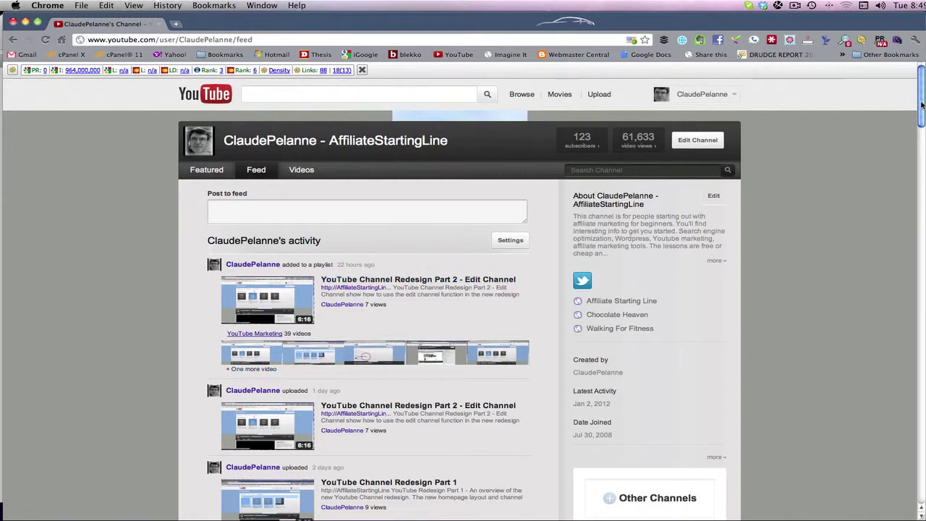
drag(921, 105, 919, 129)
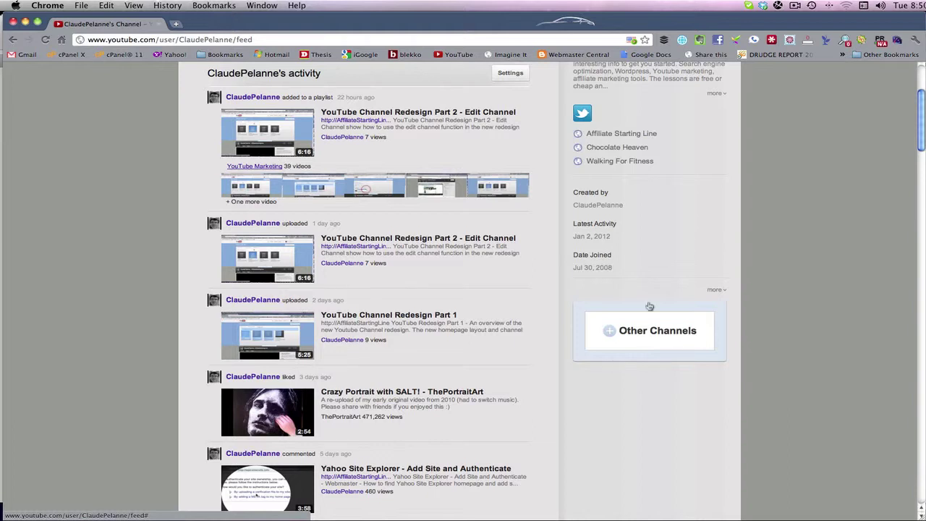
click(644, 342)
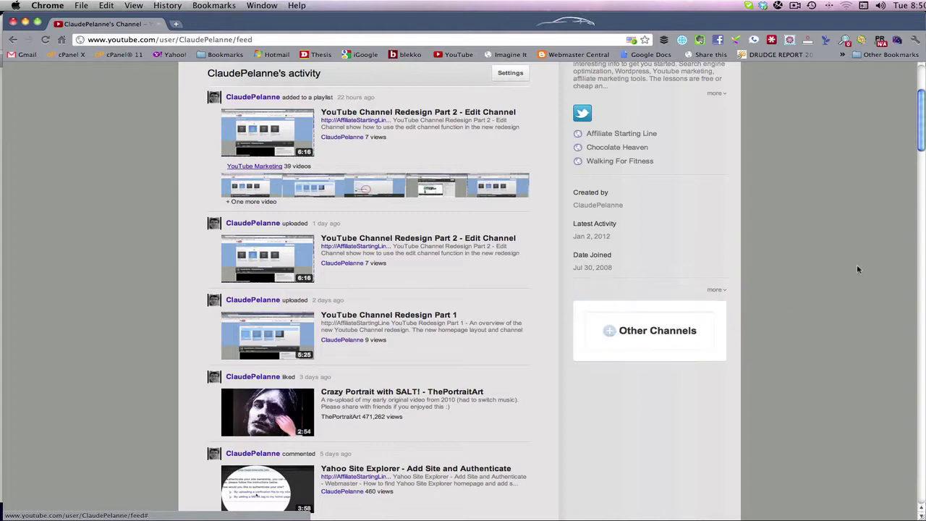
drag(921, 124, 922, 97)
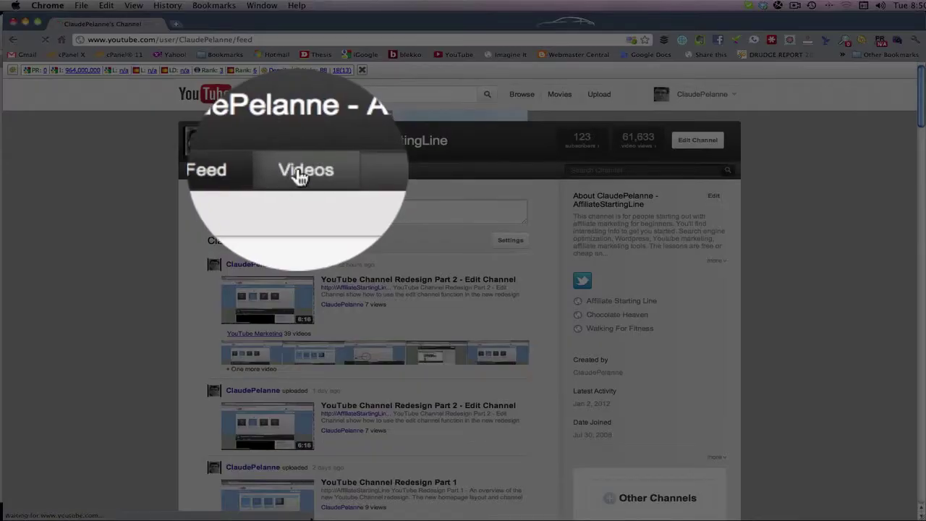
Look at the Videos tab's 210 uploads, then go back to the Featured tab.
click(295, 172)
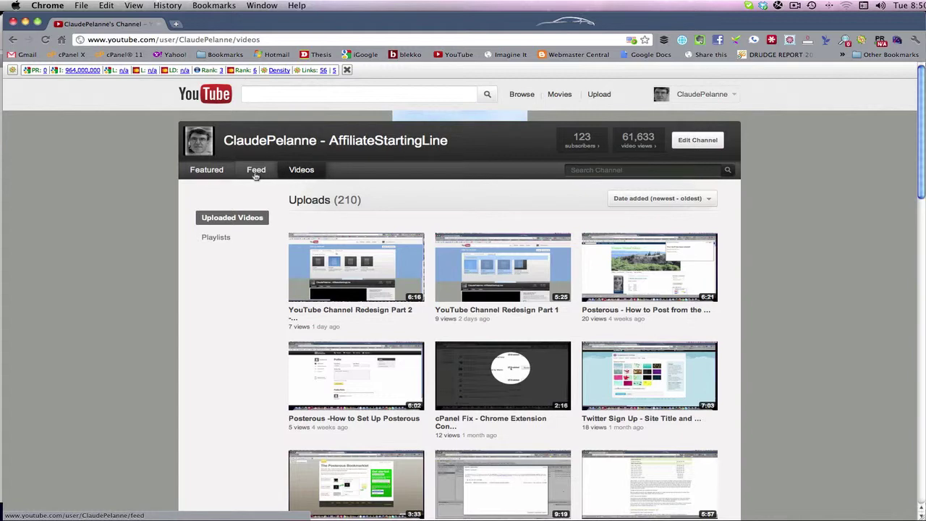
click(206, 175)
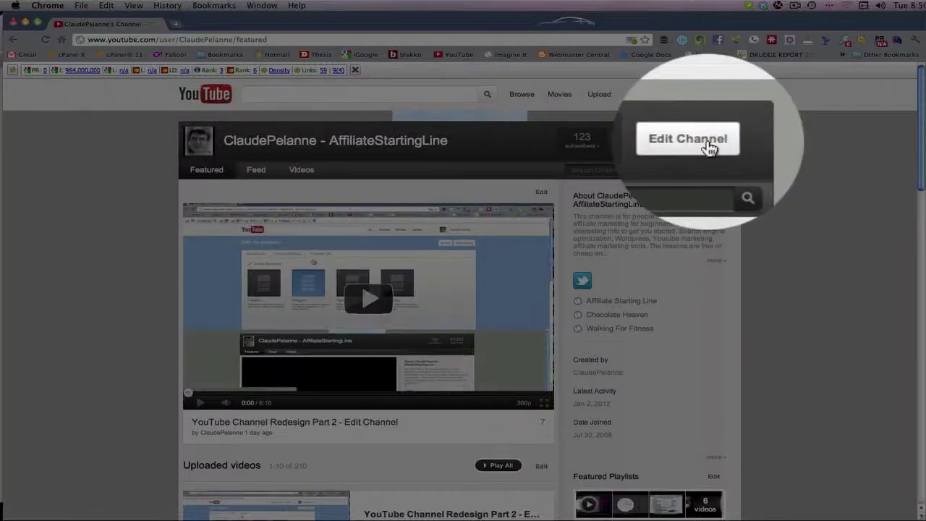
Set the channel's default tab to Videos Tab in Info and Settings and save.
click(709, 145)
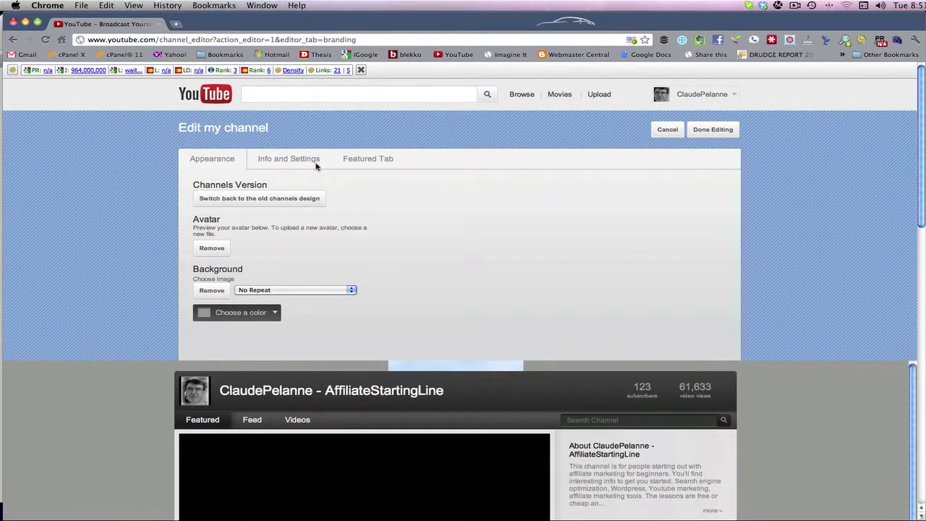
click(279, 157)
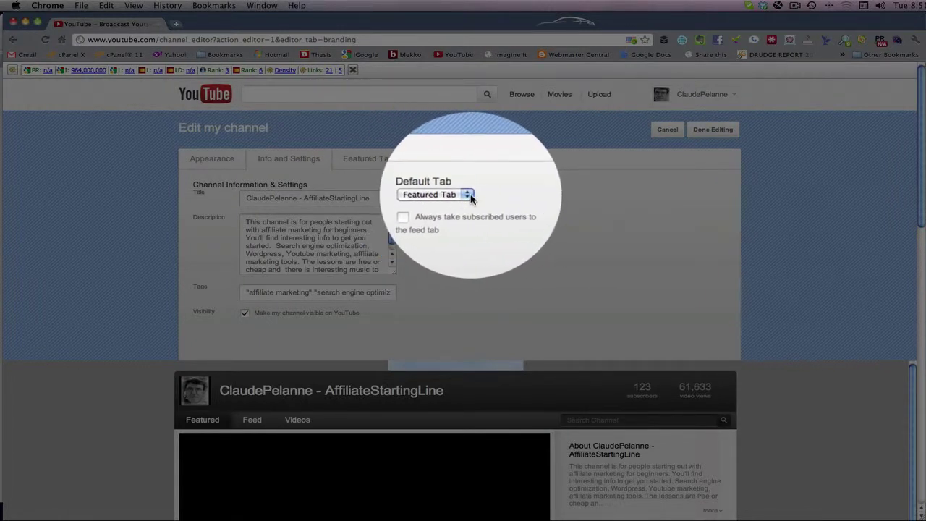
click(454, 195)
click(461, 204)
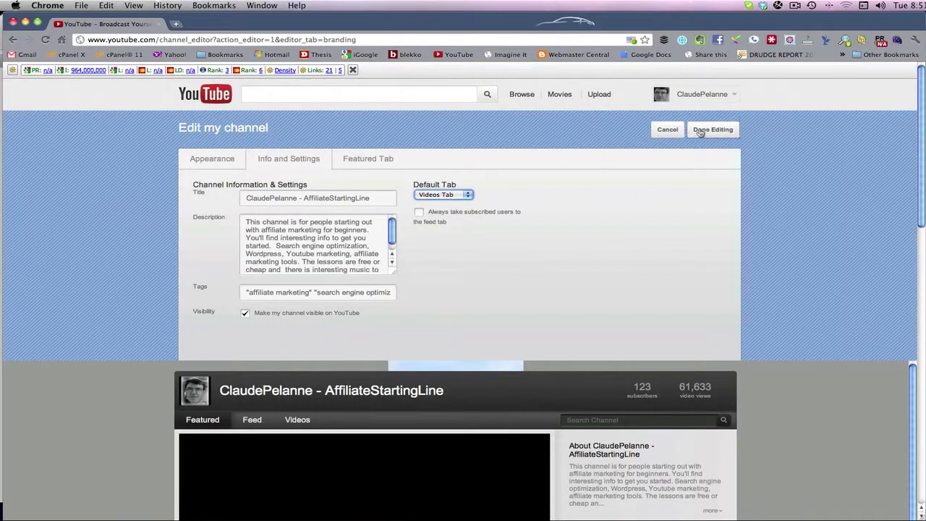
click(701, 131)
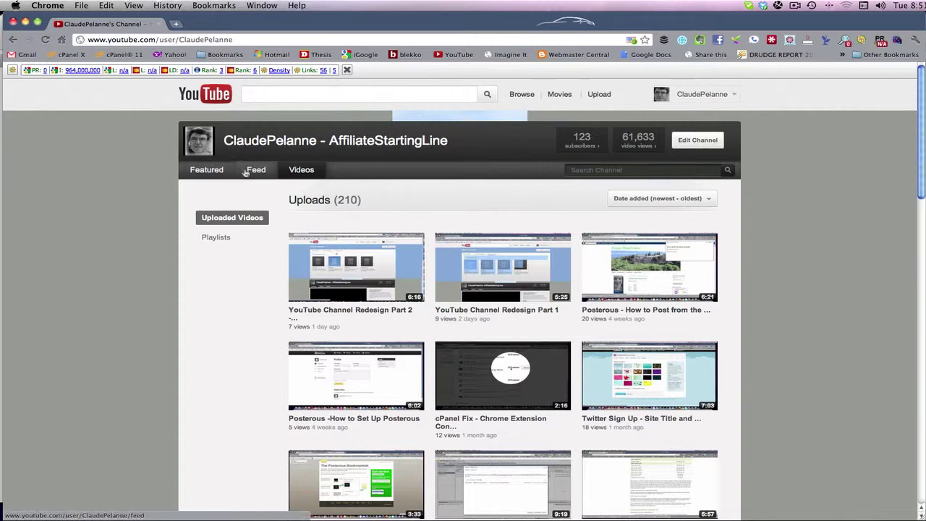
Change the channel's default tab to Feed Tab and save the edits.
click(698, 142)
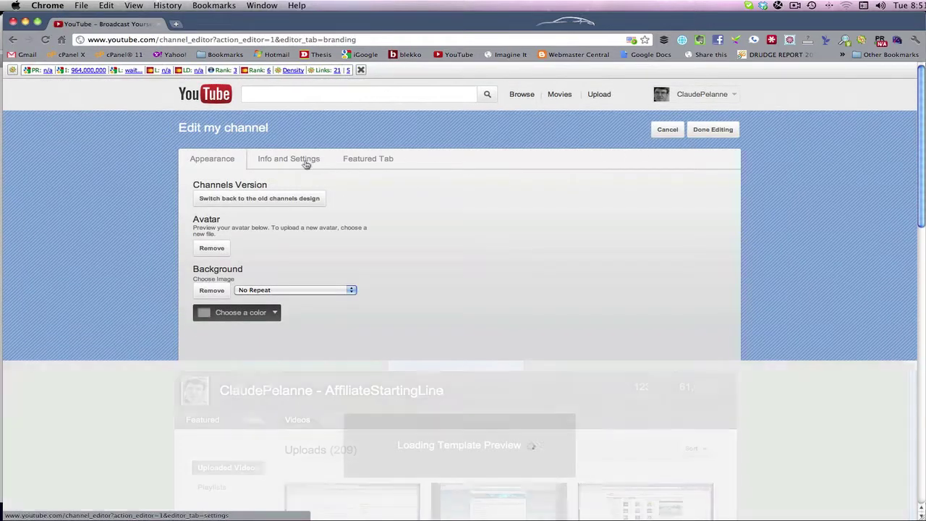
click(300, 162)
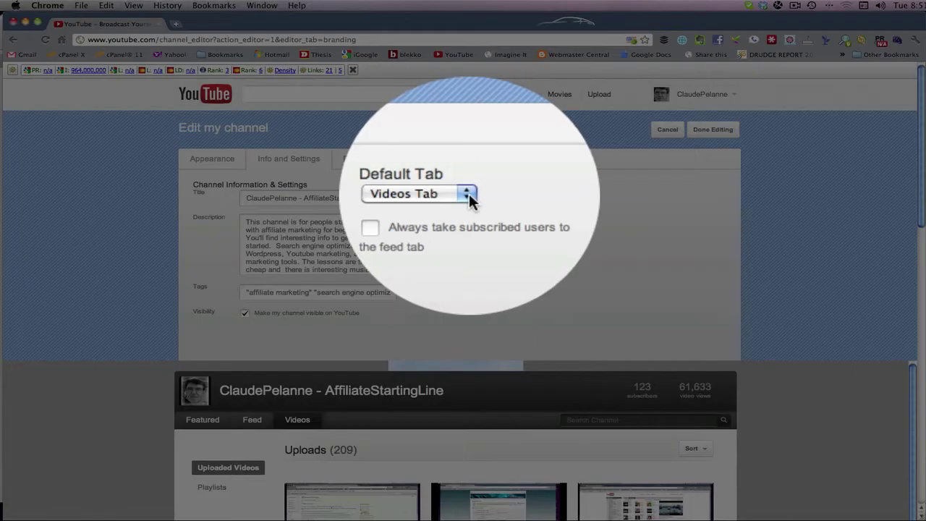
click(469, 195)
click(457, 205)
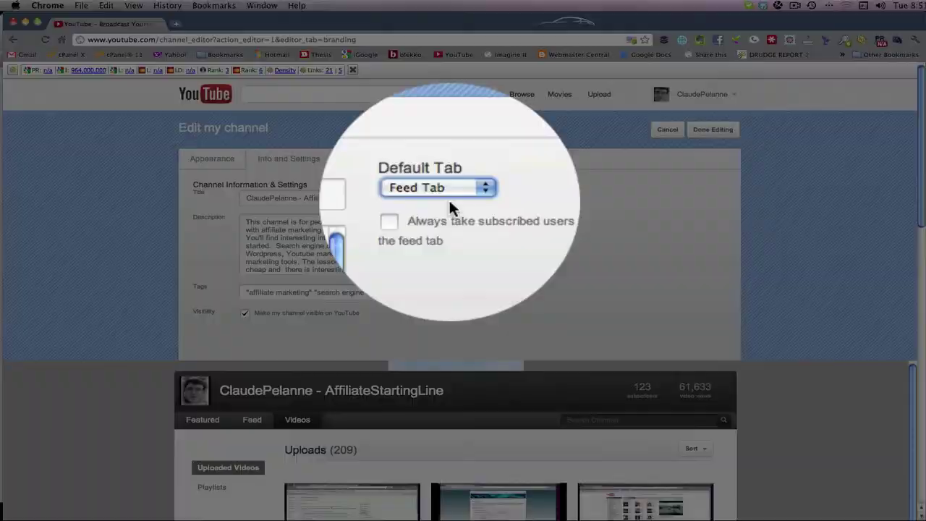
click(711, 131)
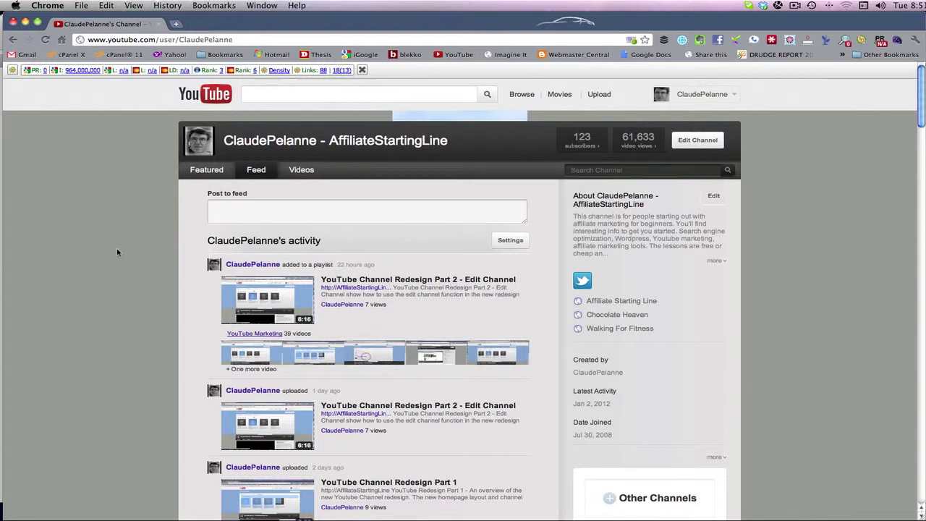
Set the default tab to Featured Tab in Info and Settings and save.
mouse_move(922, 114)
mouse_down()
mouse_move(920, 143)
mouse_move(916, 109)
mouse_up()
click(694, 139)
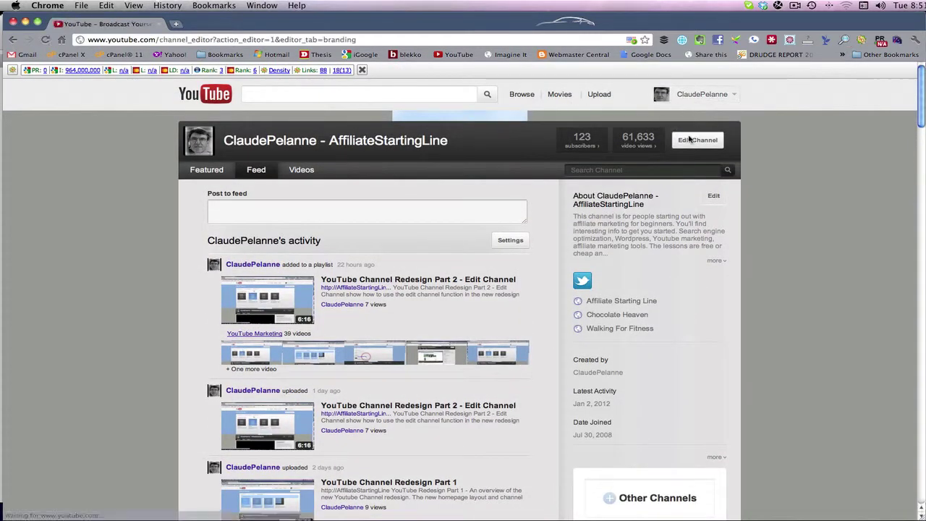
click(710, 128)
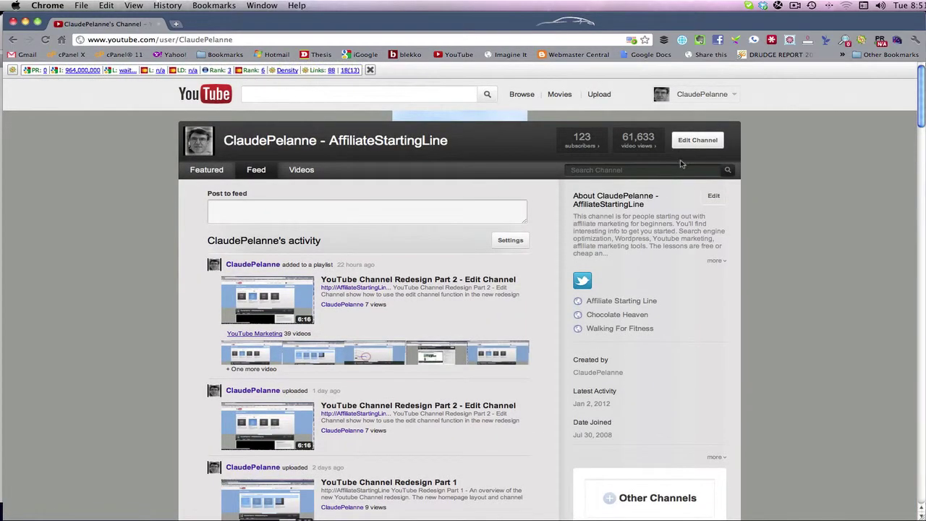
click(699, 143)
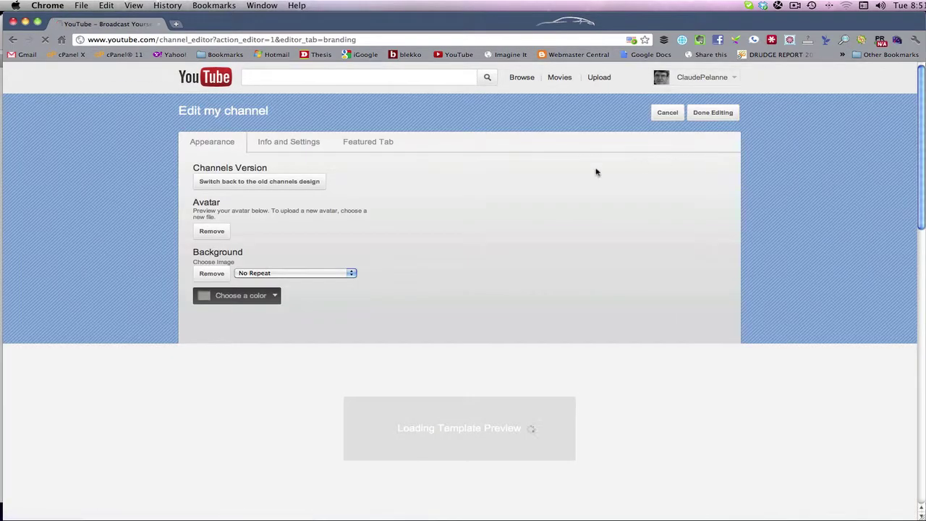
click(293, 156)
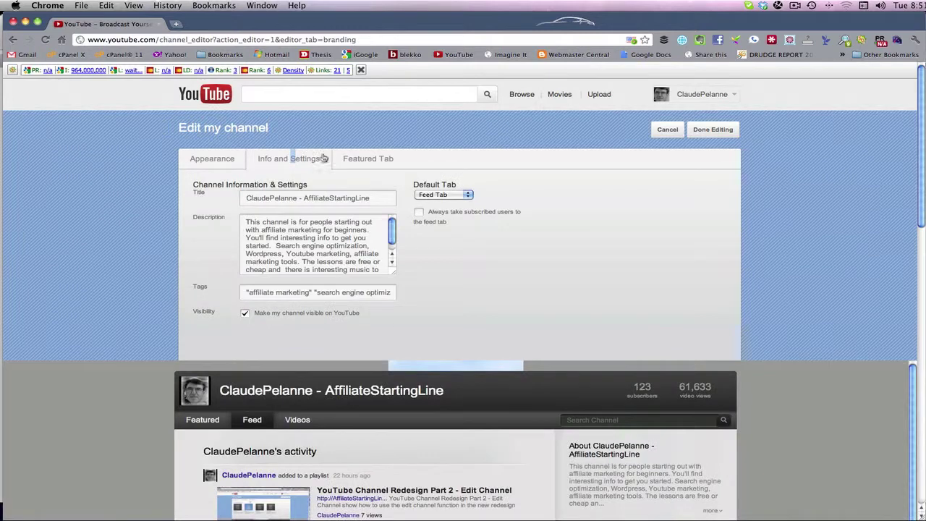
click(469, 195)
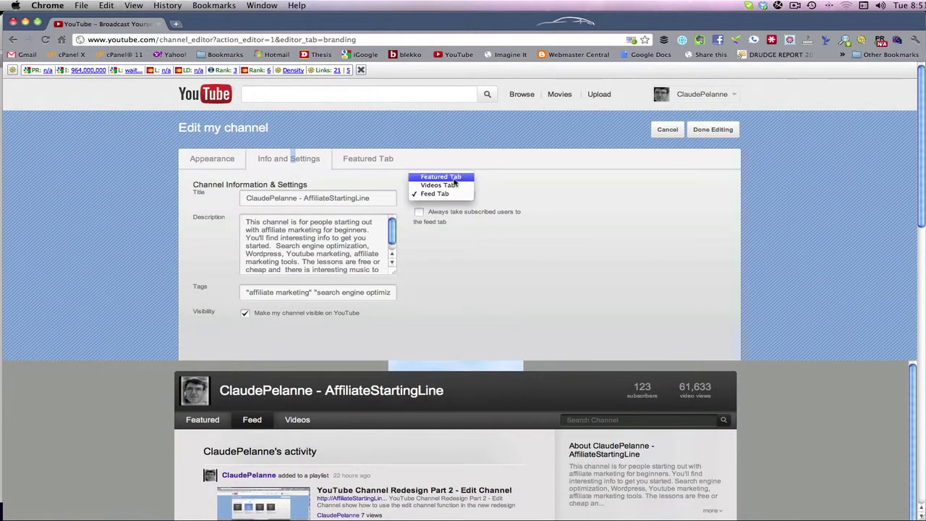
click(454, 179)
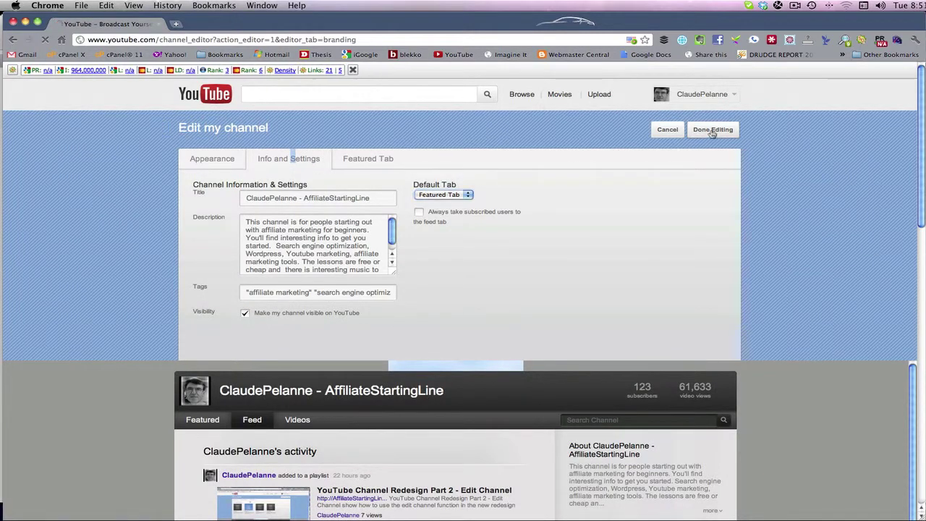
click(712, 131)
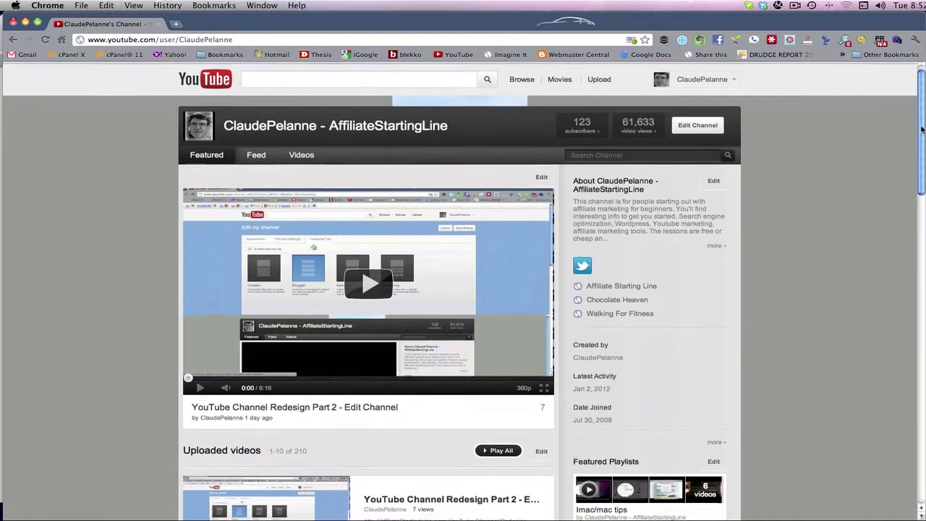
Reopen the channel editor from the Featured page.
mouse_move(921, 130)
mouse_down()
mouse_move(917, 213)
mouse_move(909, 109)
mouse_up()
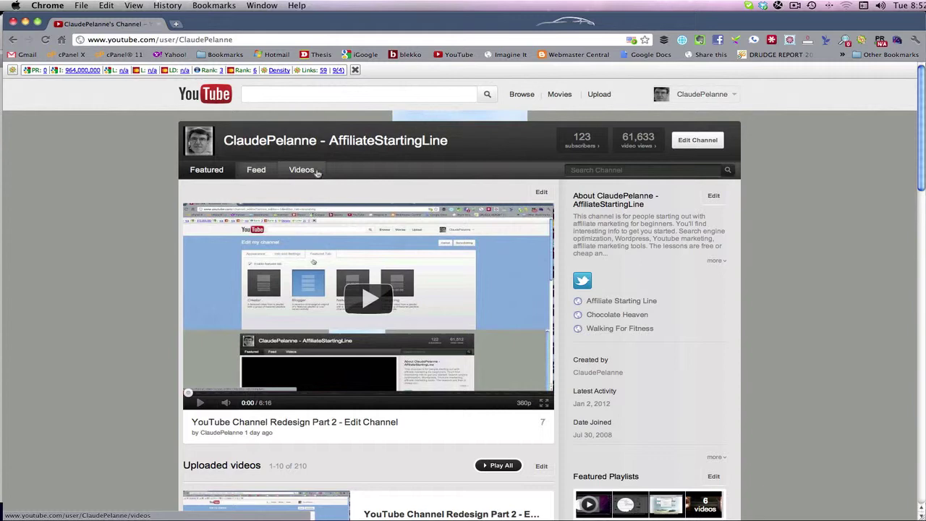
click(699, 140)
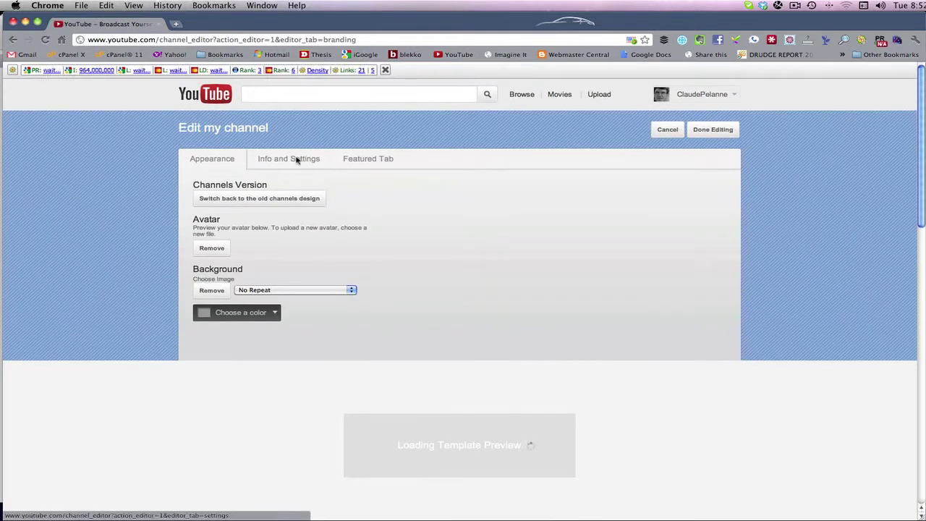
Check 'Always take subscribed users to the feed tab' in Info and Settings and save.
click(296, 160)
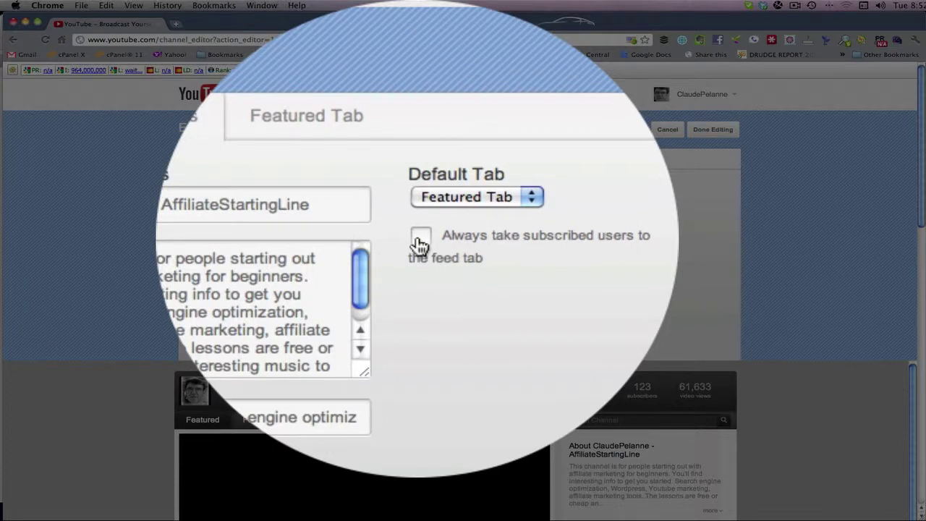
click(419, 212)
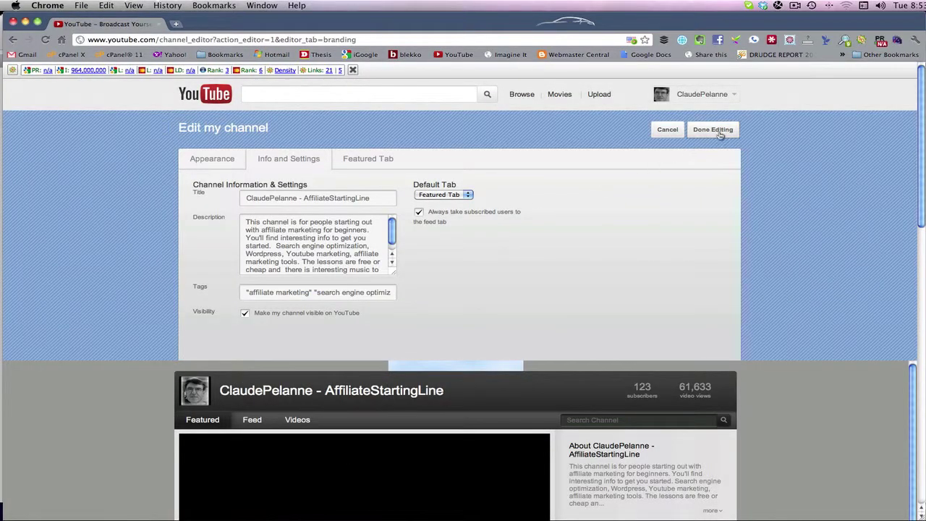
click(719, 131)
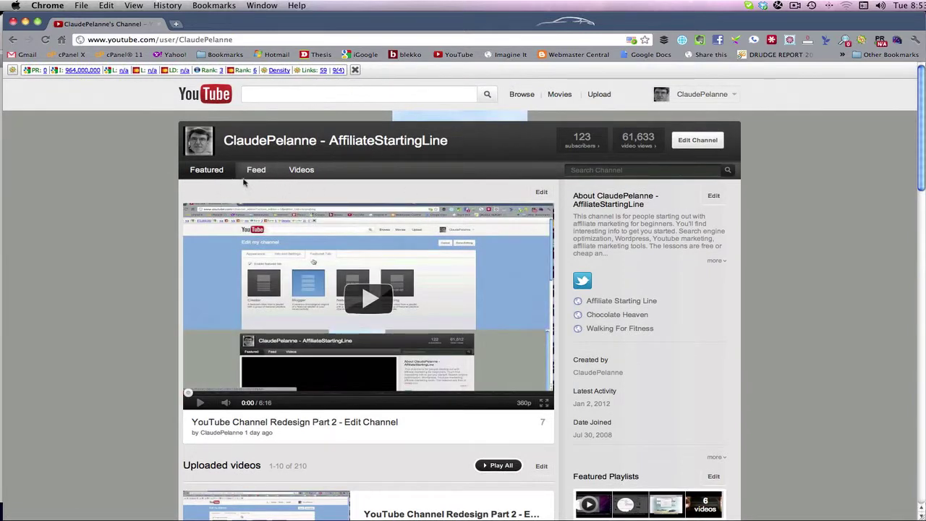
click(698, 142)
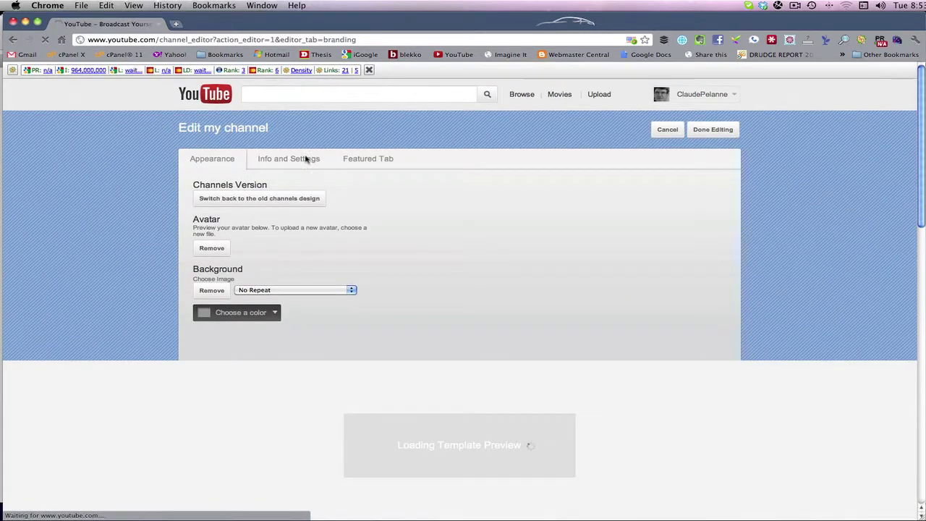
click(277, 160)
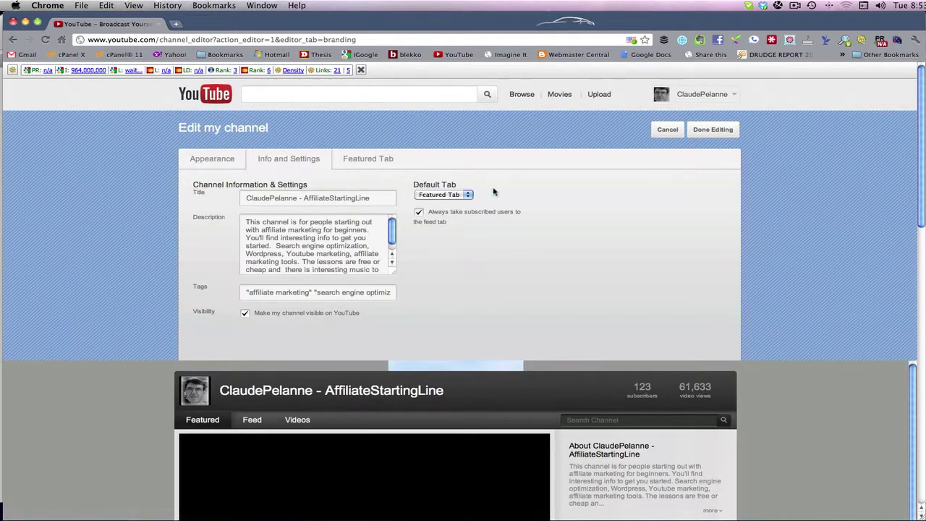
click(468, 195)
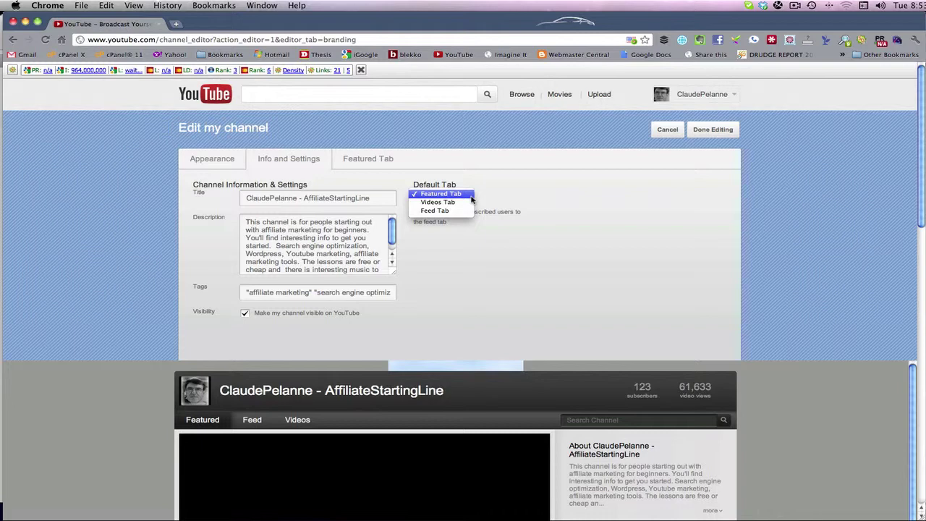
click(471, 195)
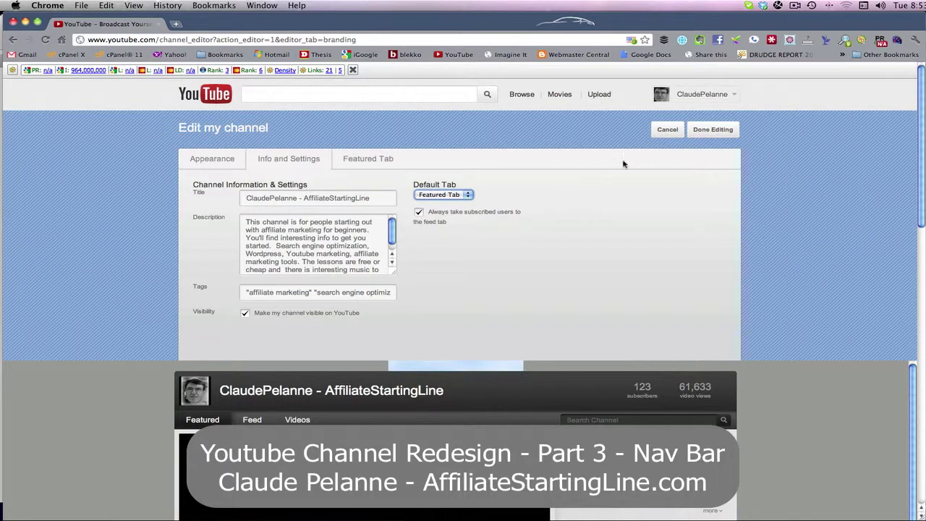
click(707, 131)
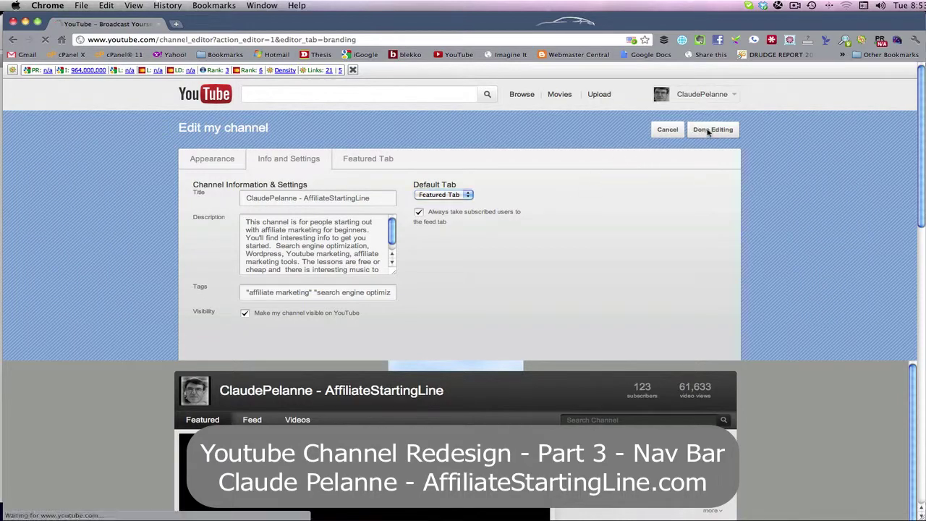